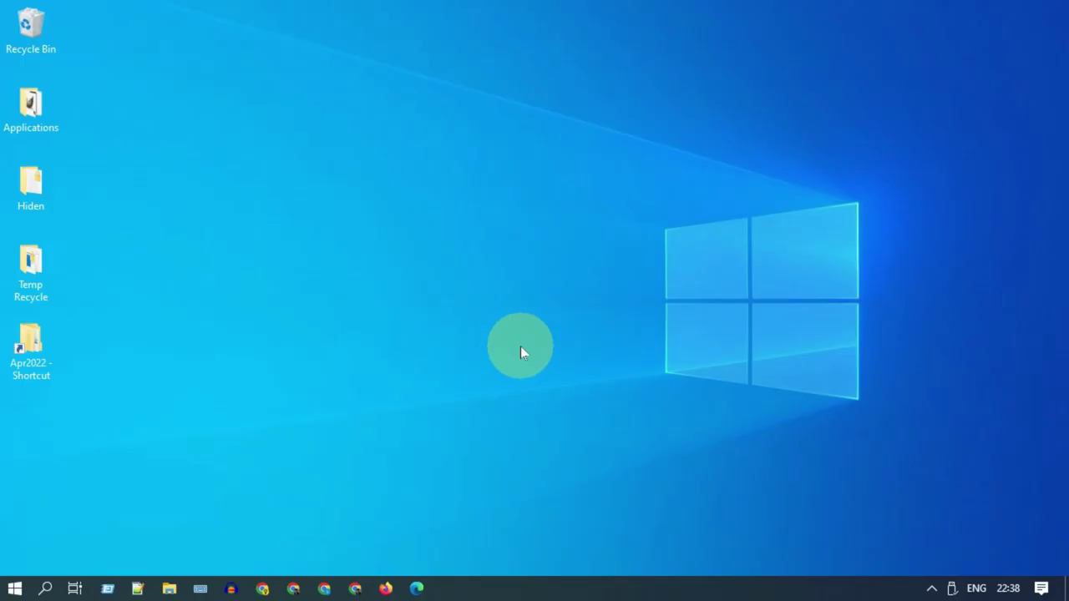
Step: In Chrome, search for droidcam and download the DroidCam Client v6.5.2 for Windows from the Dev47Apps site
click(296, 593)
text(droidcam)
key(Return)
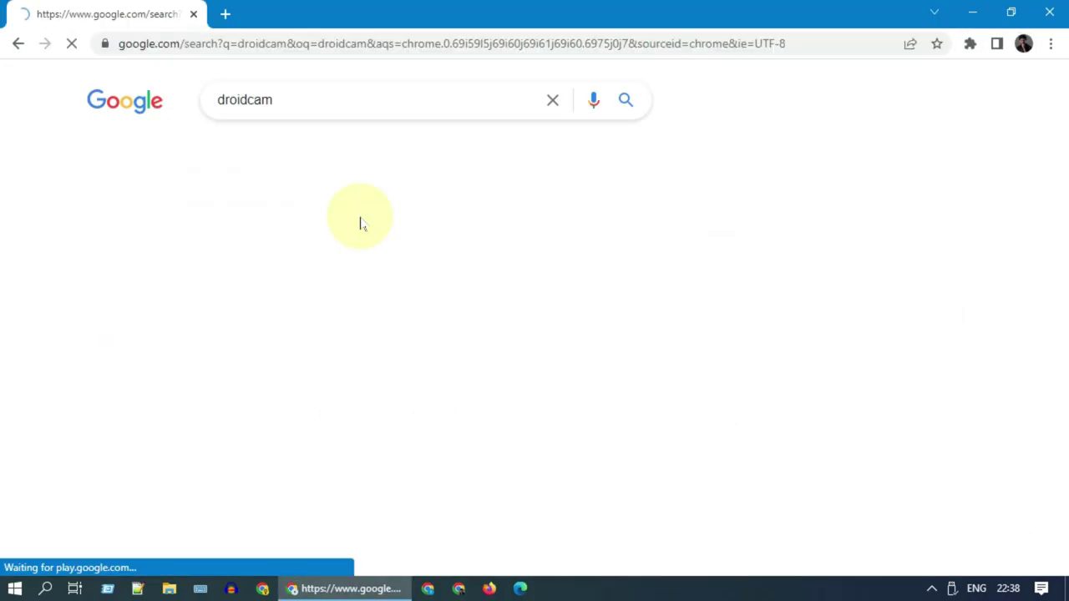
click(134, 243)
scroll(159, 457, down, 3)
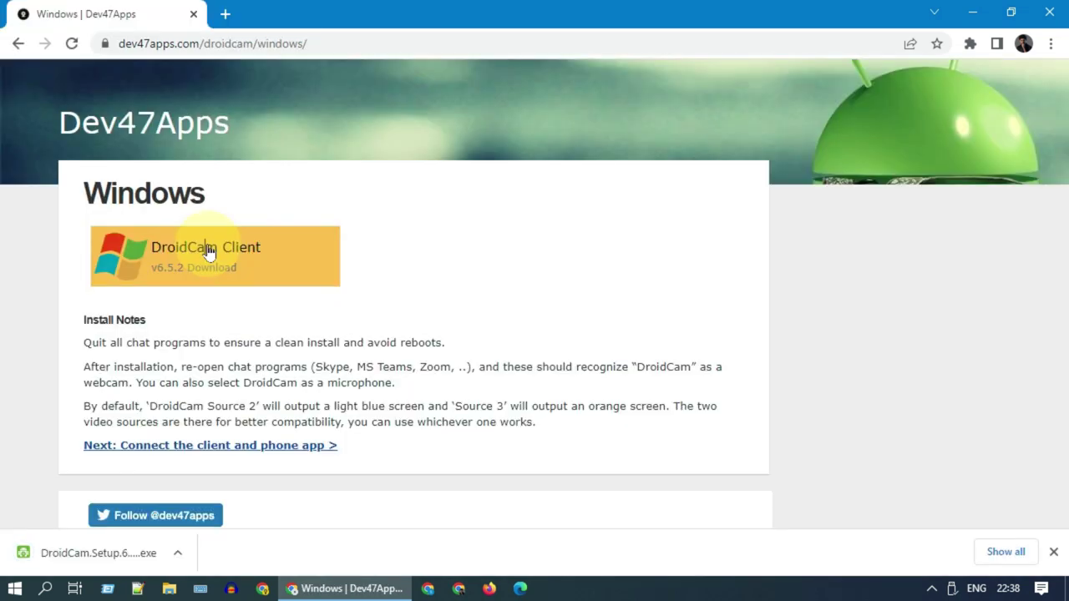
Step: Run the downloaded DroidCam installer through to completion with its default options and close the browser
click(25, 553)
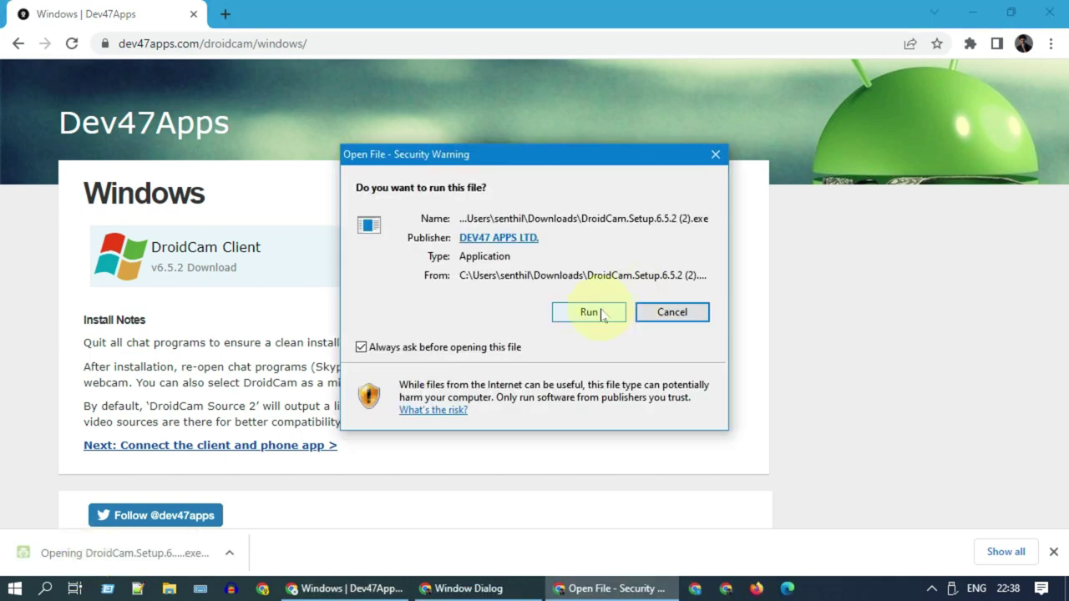
click(602, 314)
click(632, 430)
click(632, 430)
click(632, 429)
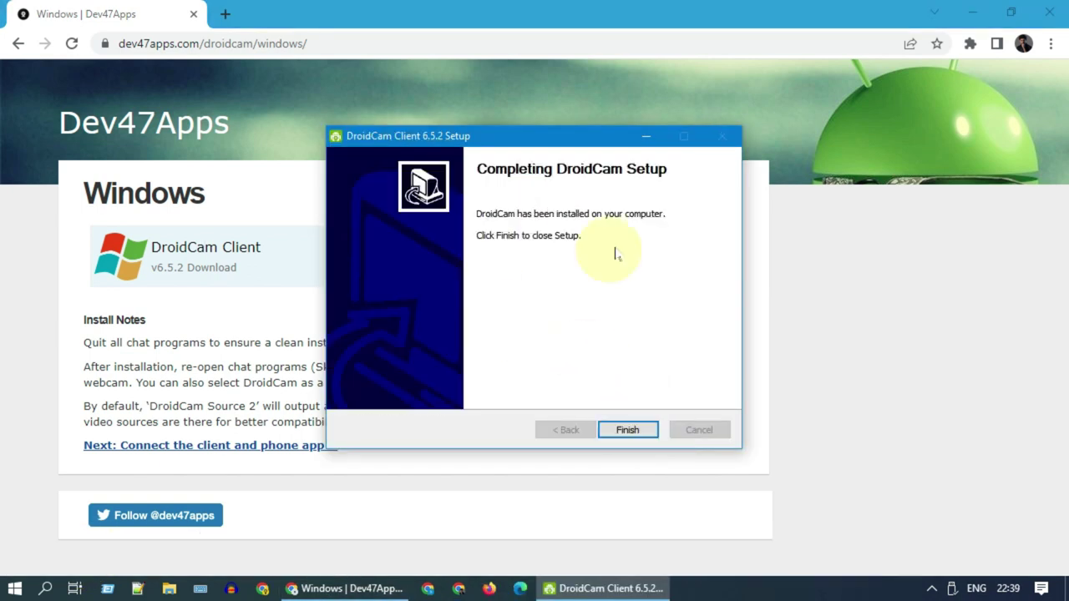
click(628, 430)
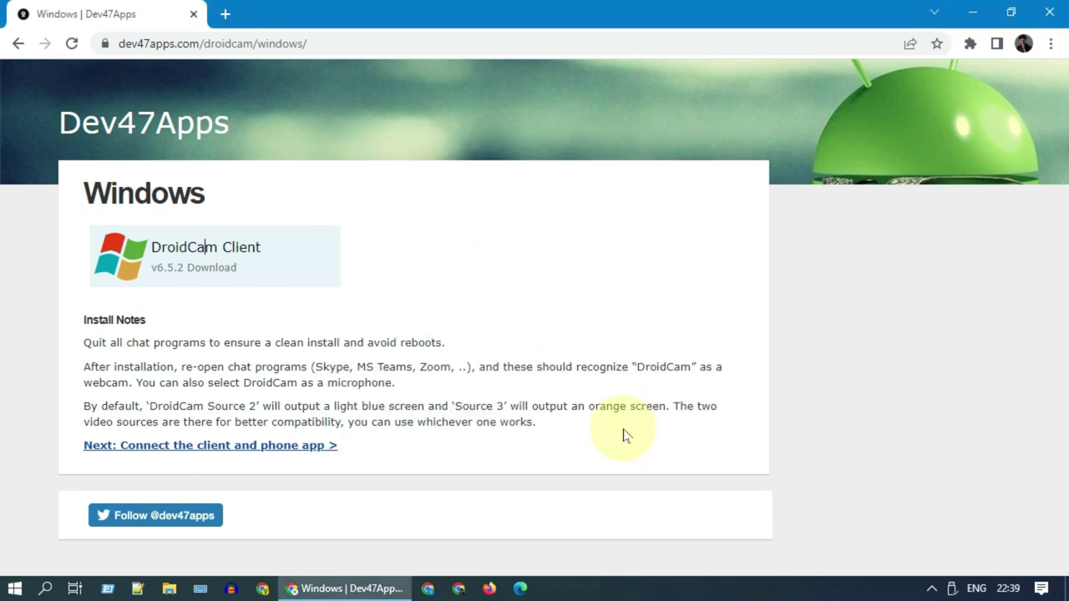
click(1048, 12)
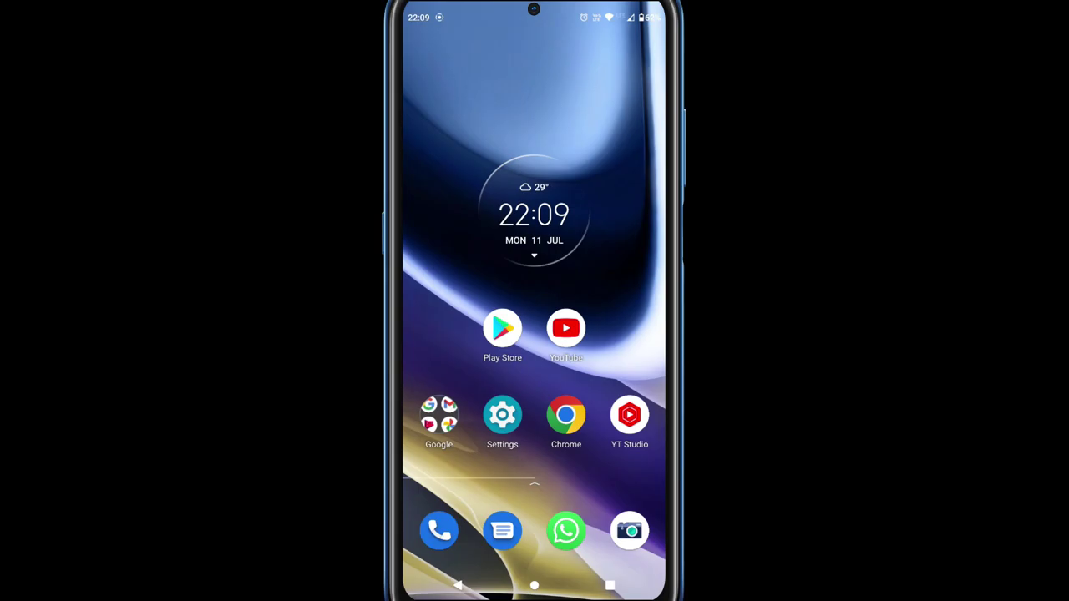
Step: On the phone, find "DroidCam - Webcam for PC" by Dev47Apps in the Play Store and install it
click(502, 328)
click(535, 46)
text(droi)
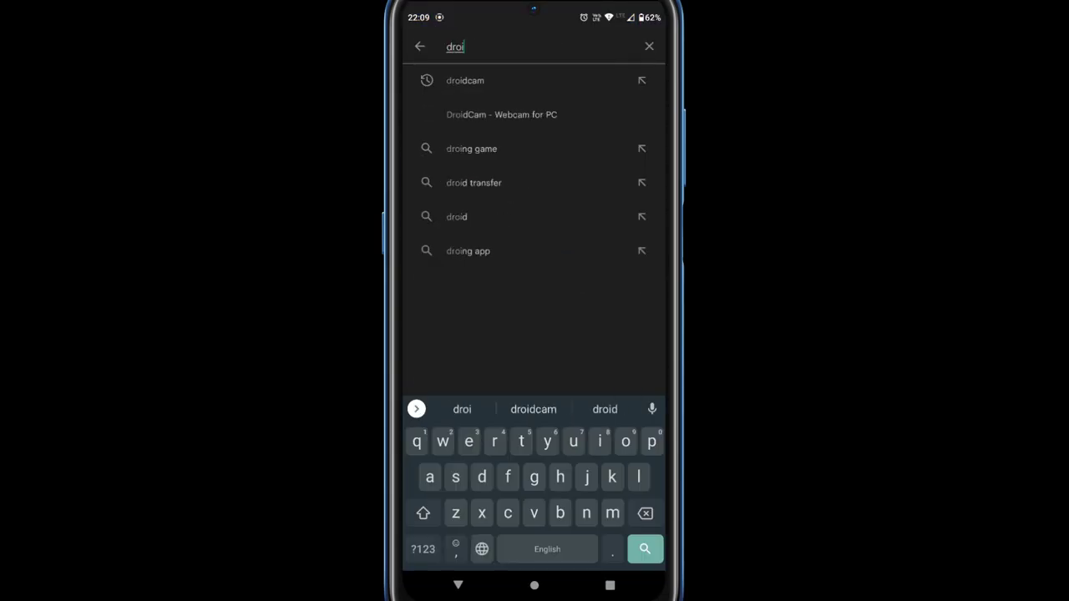
click(465, 80)
click(525, 92)
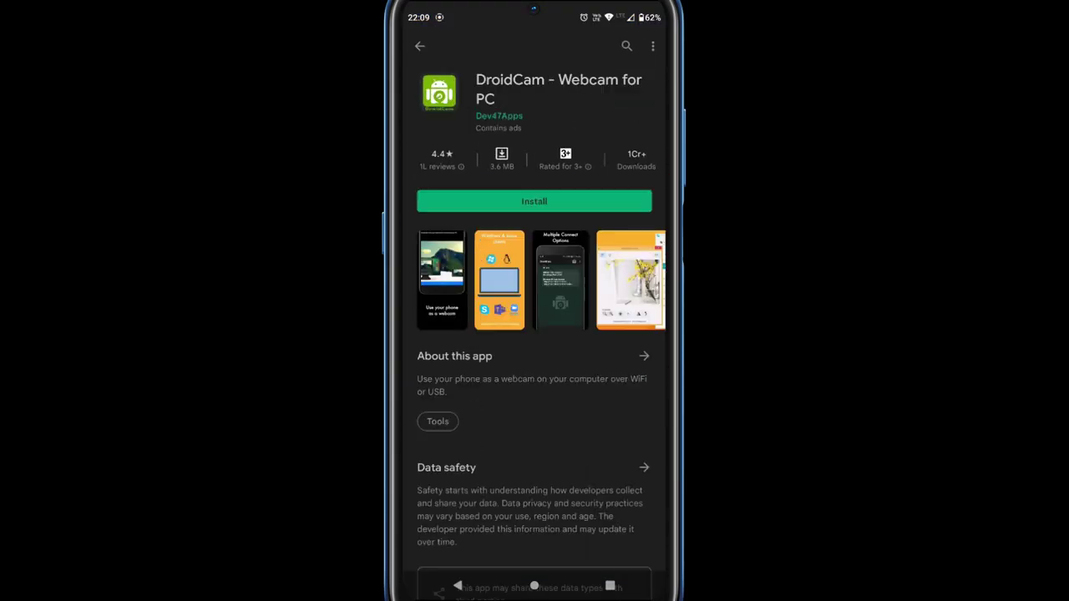
click(534, 201)
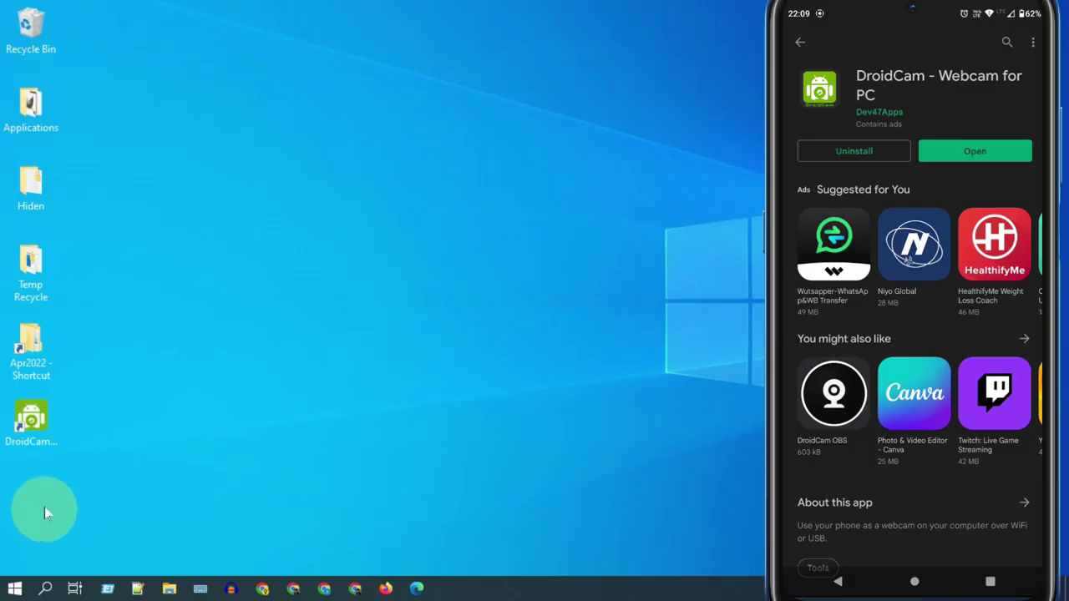
Step: Launch DroidCam Client on the PC and connect over WiFi to device IP 192.168.1.100, port 4747, with video and audio
double_click(32, 421)
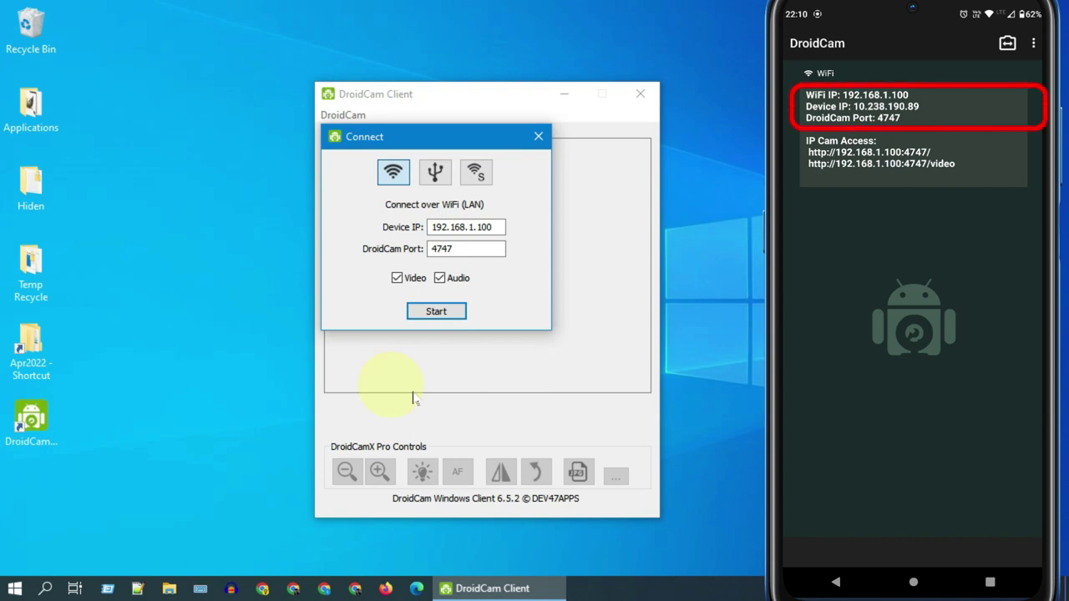
click(478, 228)
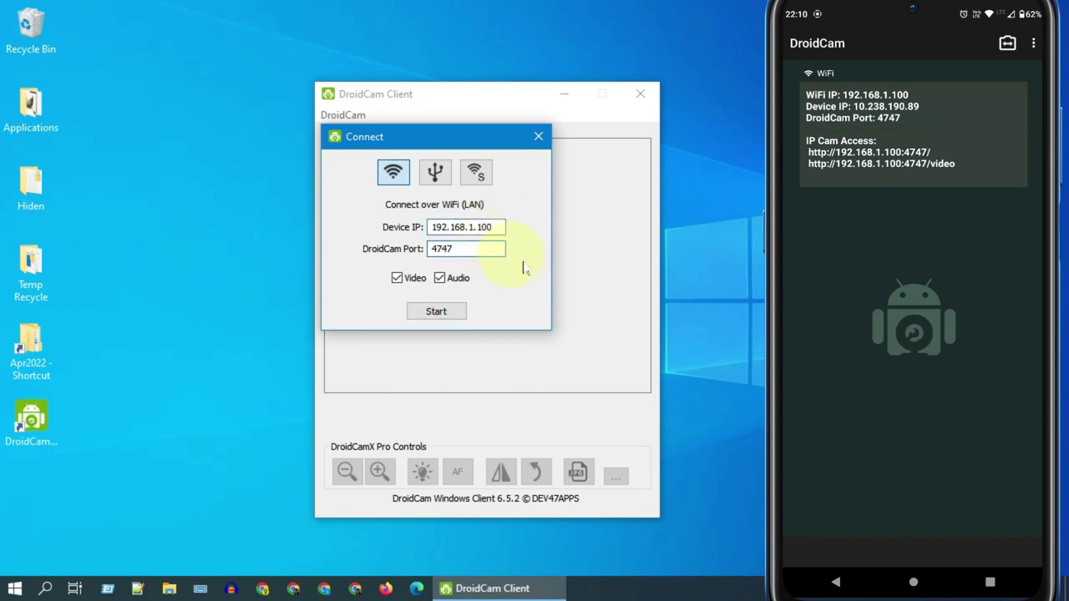
click(455, 317)
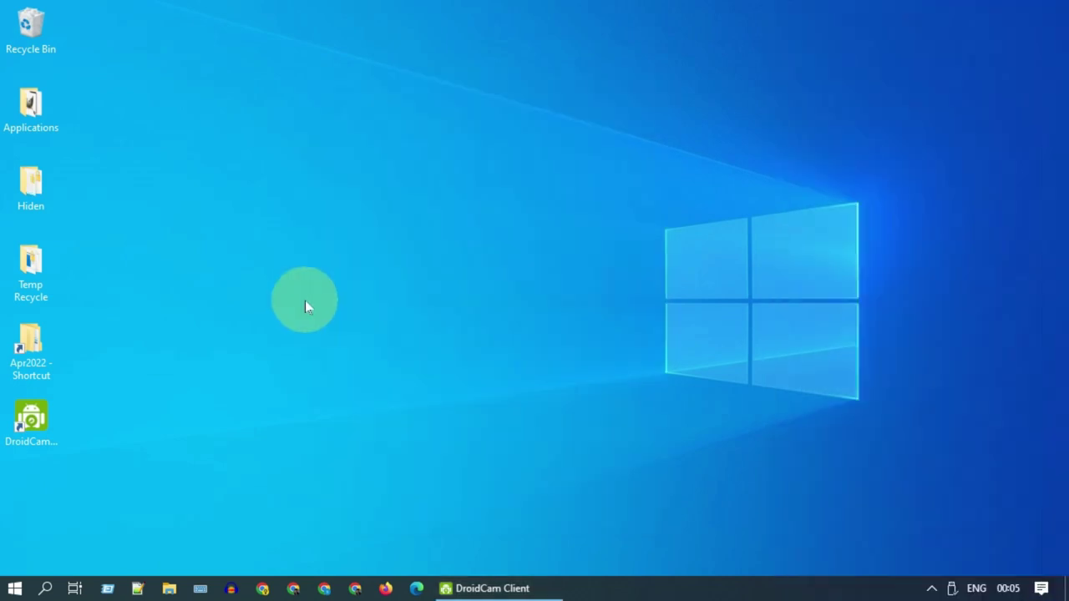
Step: Open Zoom on the PC and start a meeting with the Personal Meeting ID
click(46, 589)
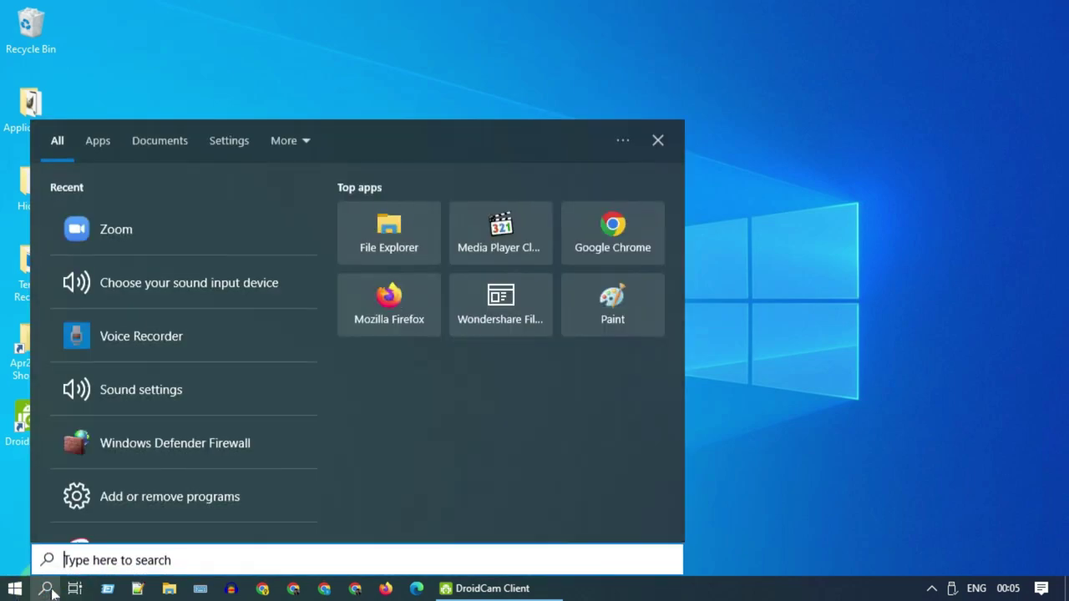
text(ZOOM)
key(Return)
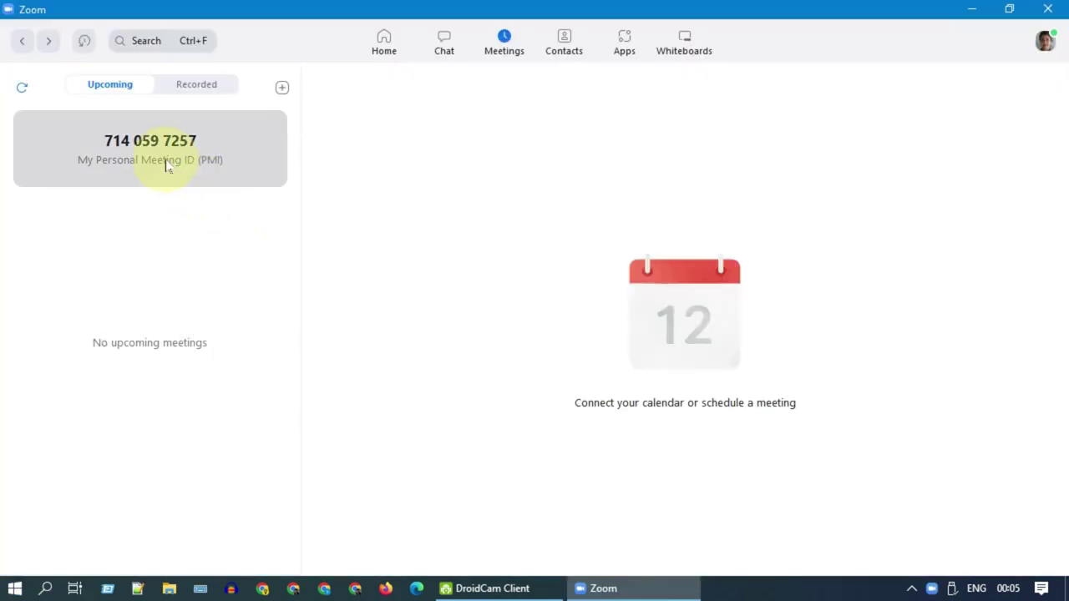
click(165, 157)
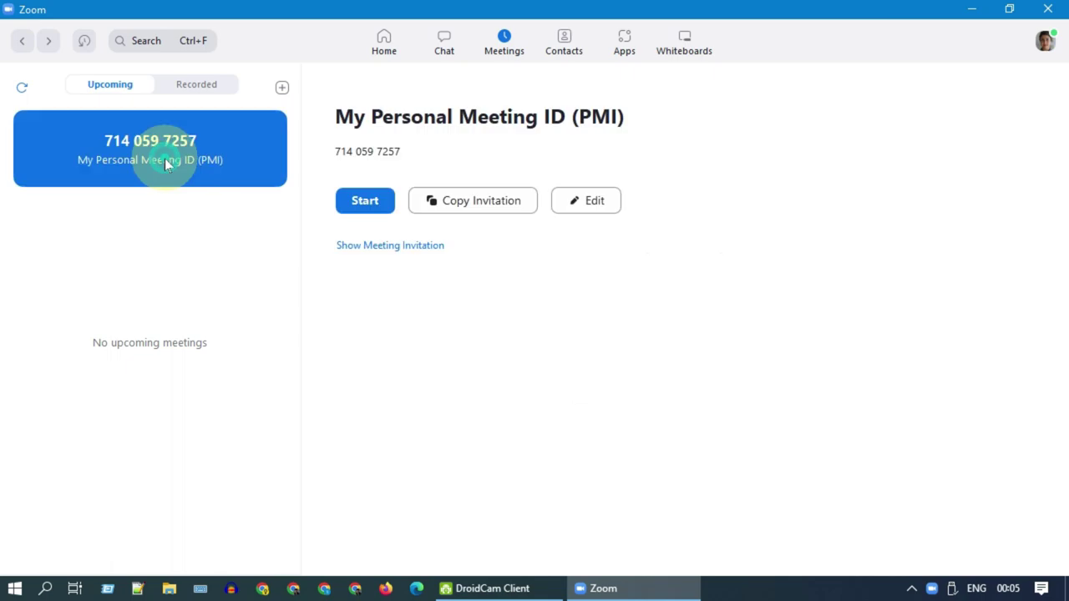
click(372, 202)
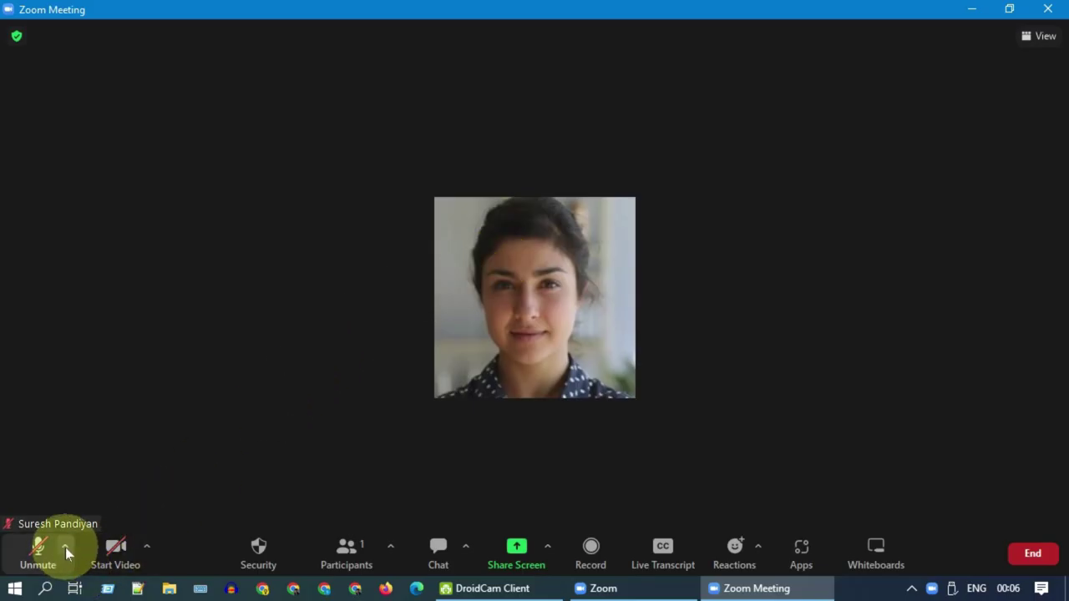
Step: Choose Microphone (DroidCam Virtual Audio) as the meeting's microphone and DroidCam Source 2 as its camera
click(66, 549)
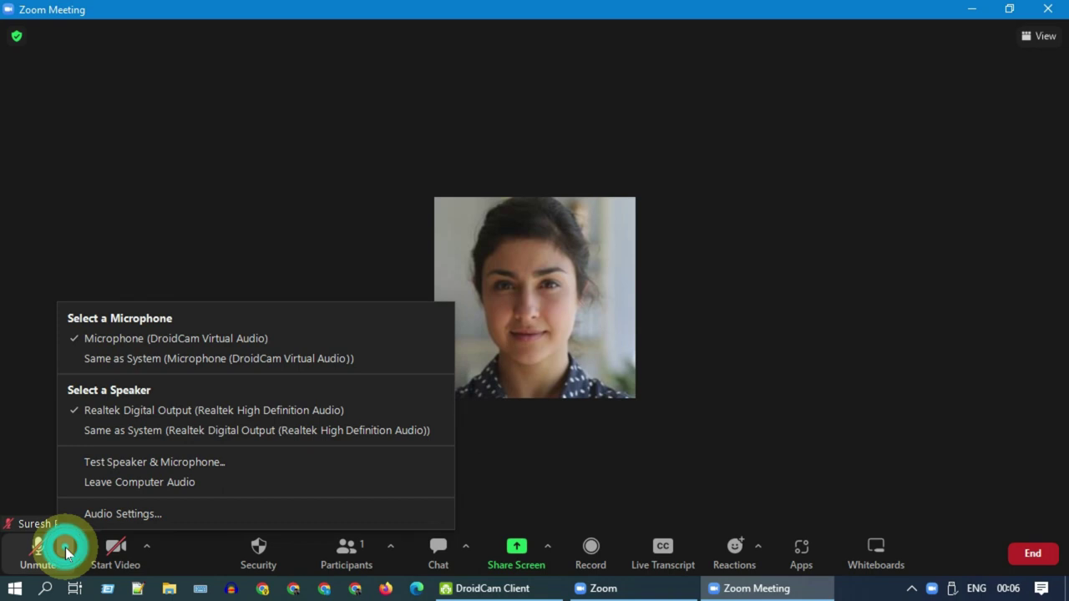
click(227, 338)
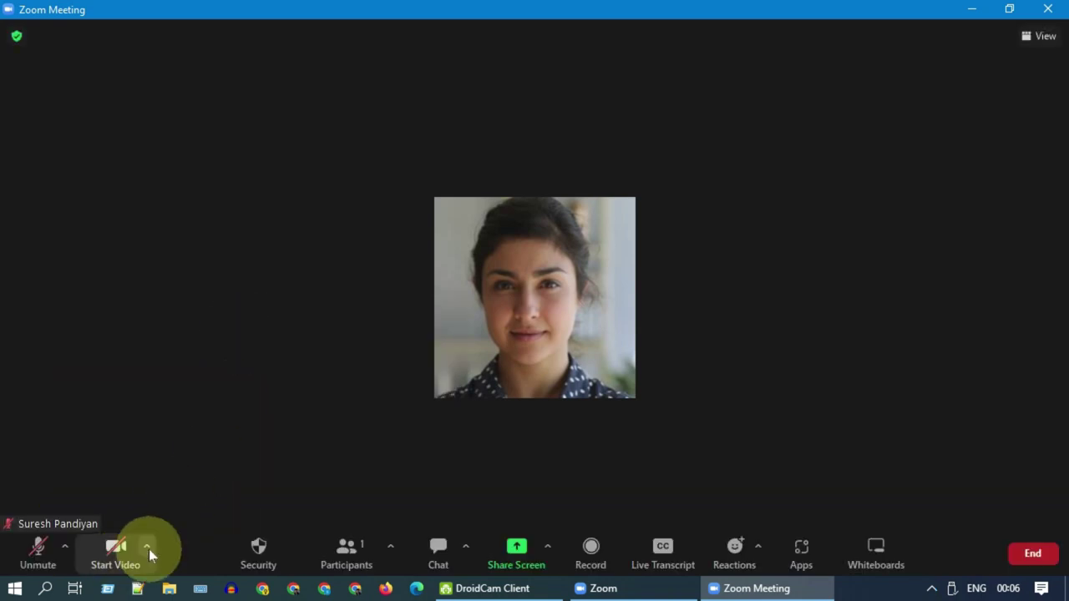
click(147, 547)
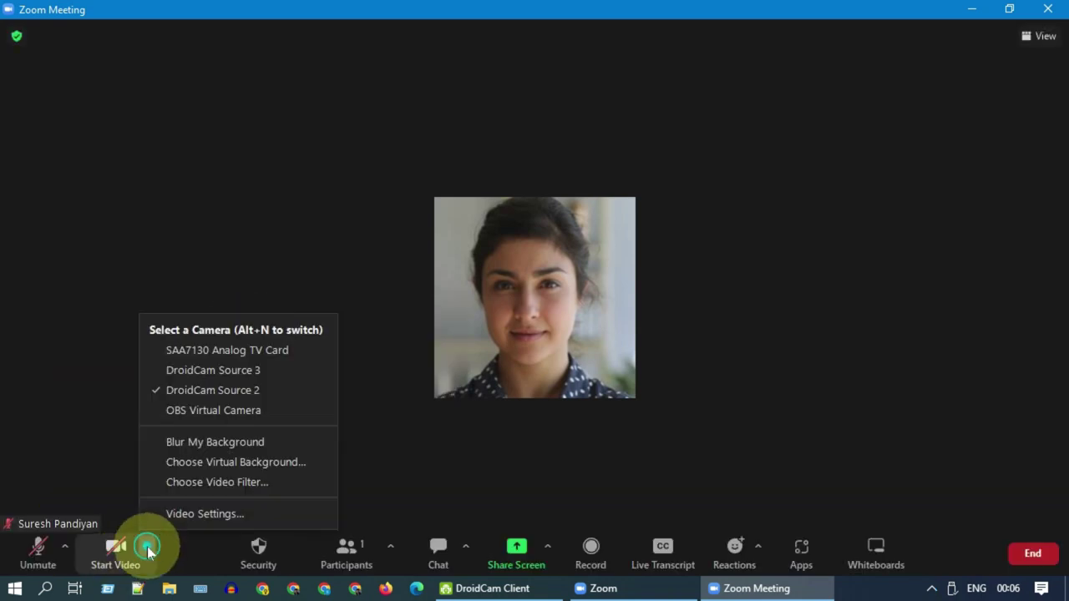
click(248, 395)
Step: Unmute the microphone and start the video in the Zoom meeting
click(39, 551)
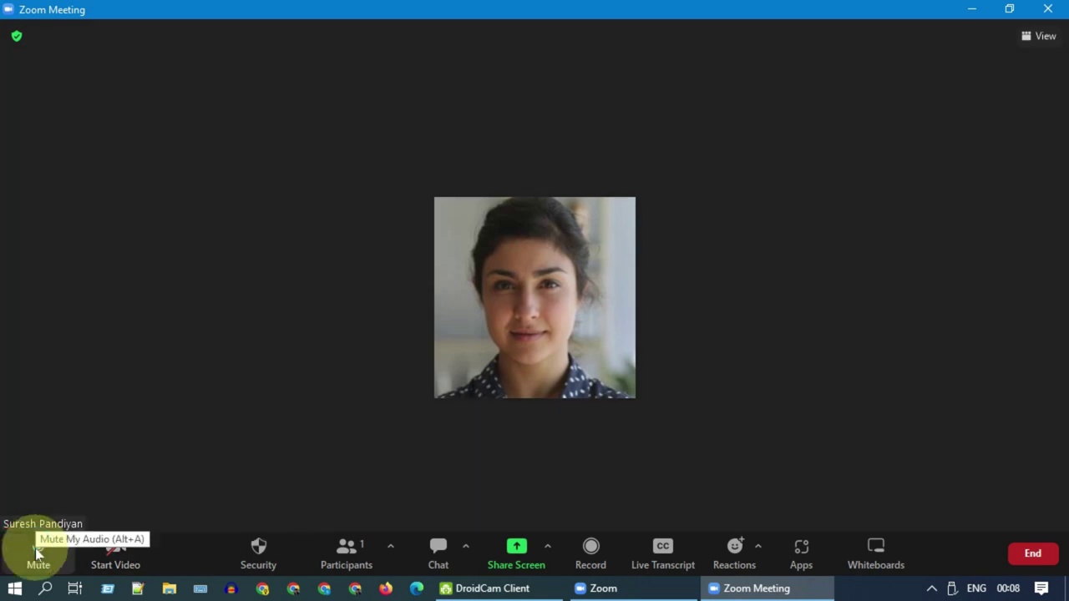
click(120, 547)
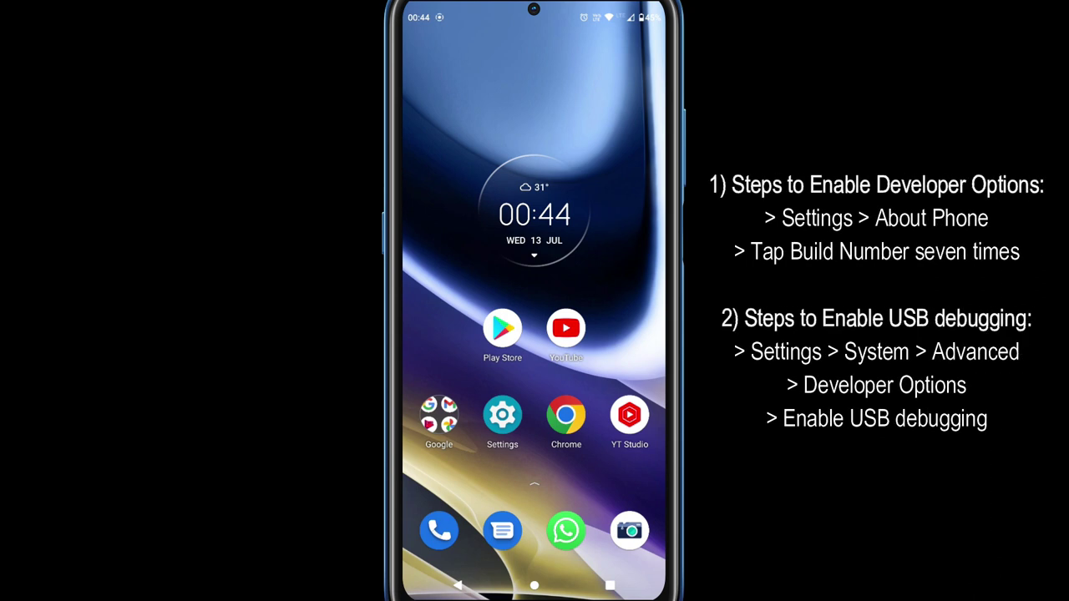
Step: Enable developer options in the phone's settings by tapping the build number under About phone seven times, and return to the main settings list
click(502, 415)
scroll(534, 334, down, 10)
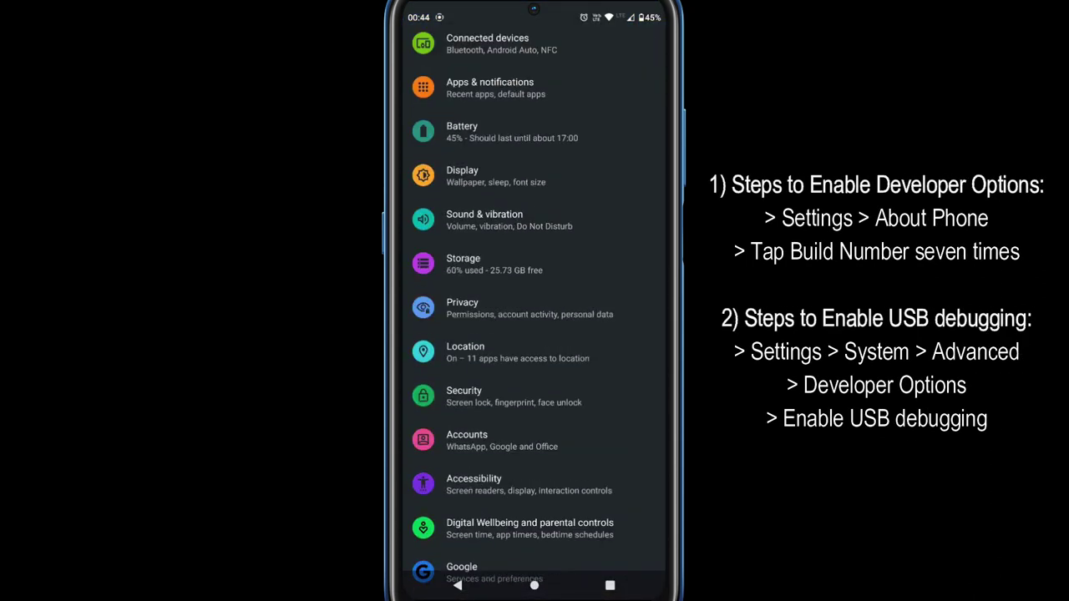
click(473, 548)
scroll(534, 335, down, 10)
click(476, 552)
click(476, 551)
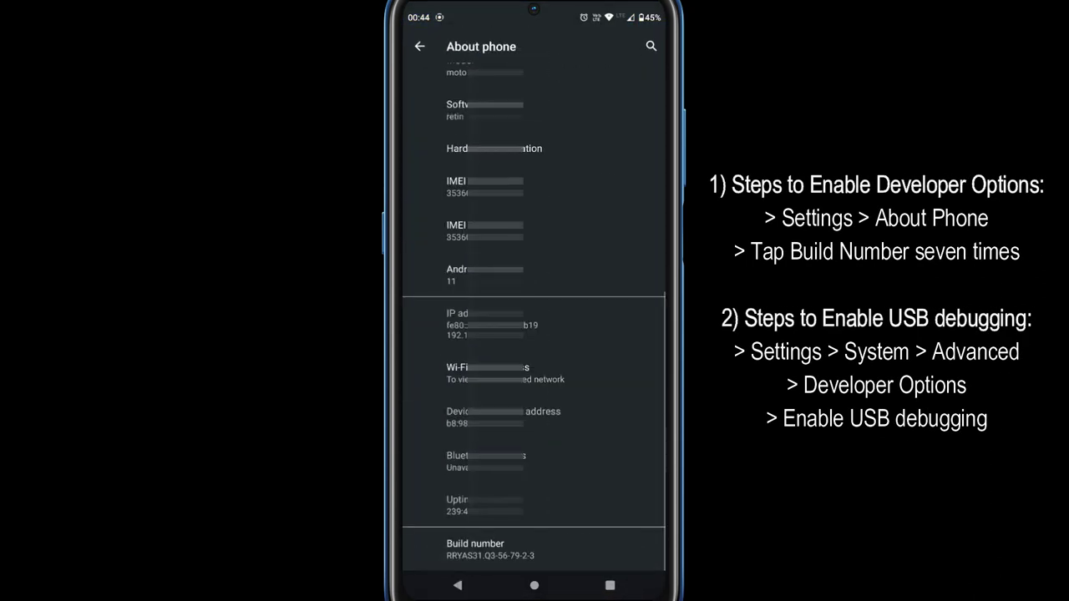
click(476, 551)
click(476, 552)
click(476, 551)
click(476, 551)
click(476, 551)
click(599, 549)
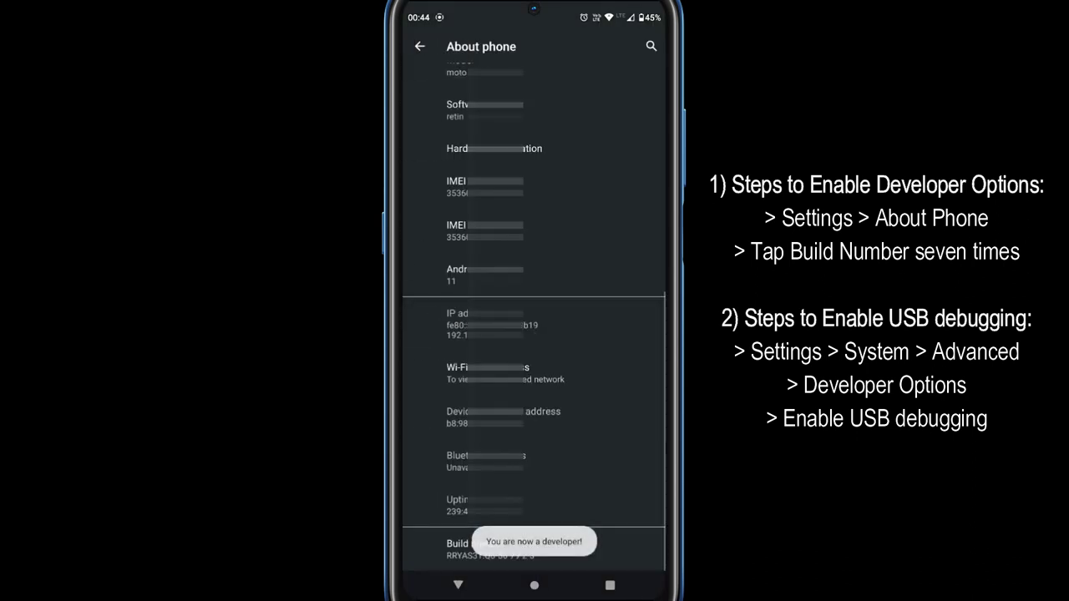
click(457, 585)
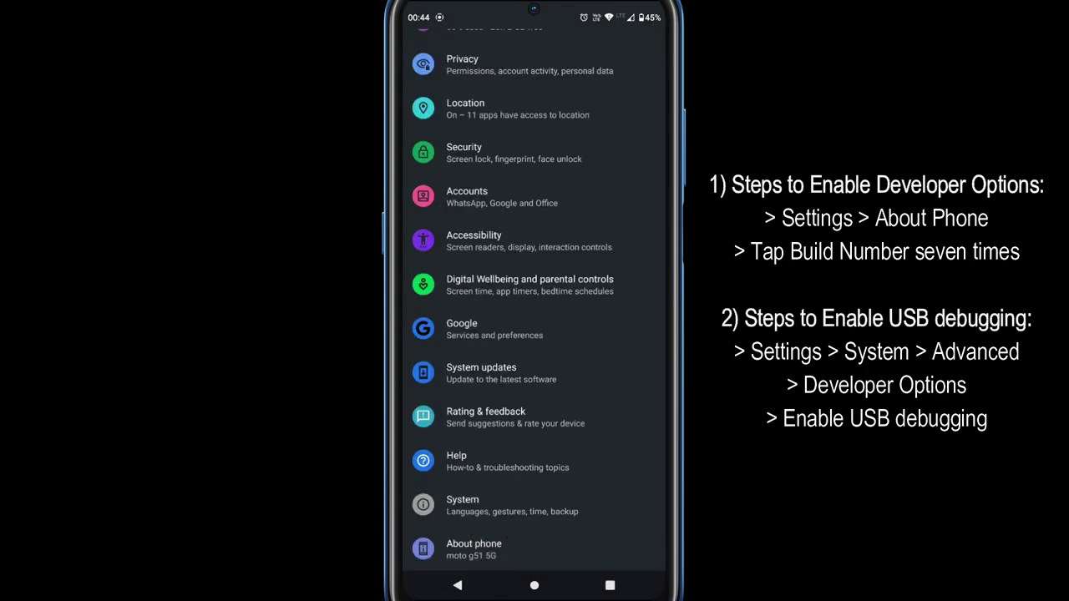
Step: Turn on USB debugging in the phone's developer options, confirm it, and leave the settings
click(472, 503)
click(465, 238)
click(485, 366)
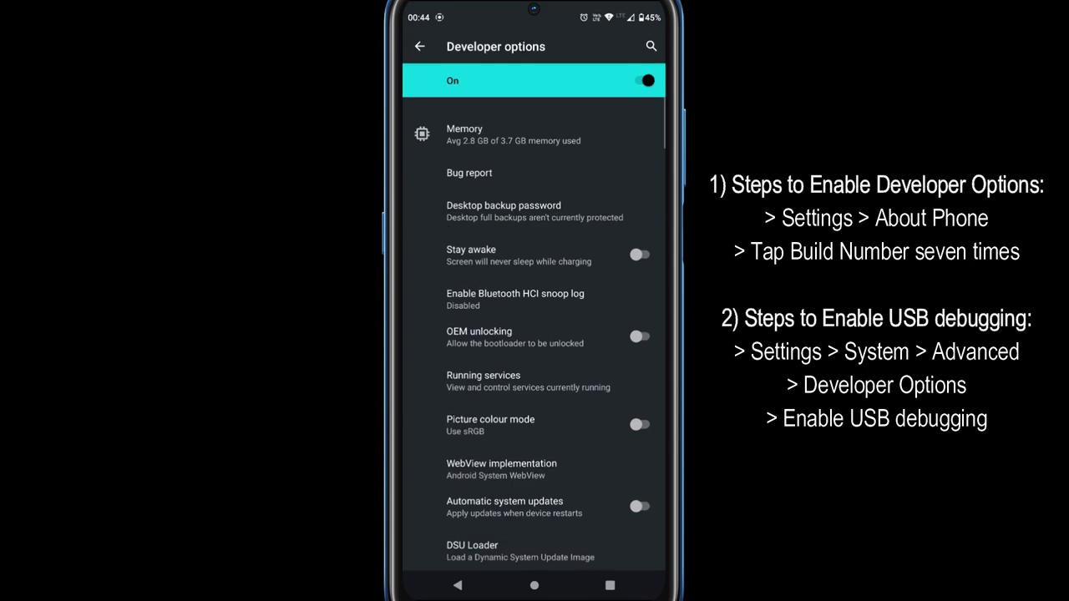
scroll(535, 334, down, 5)
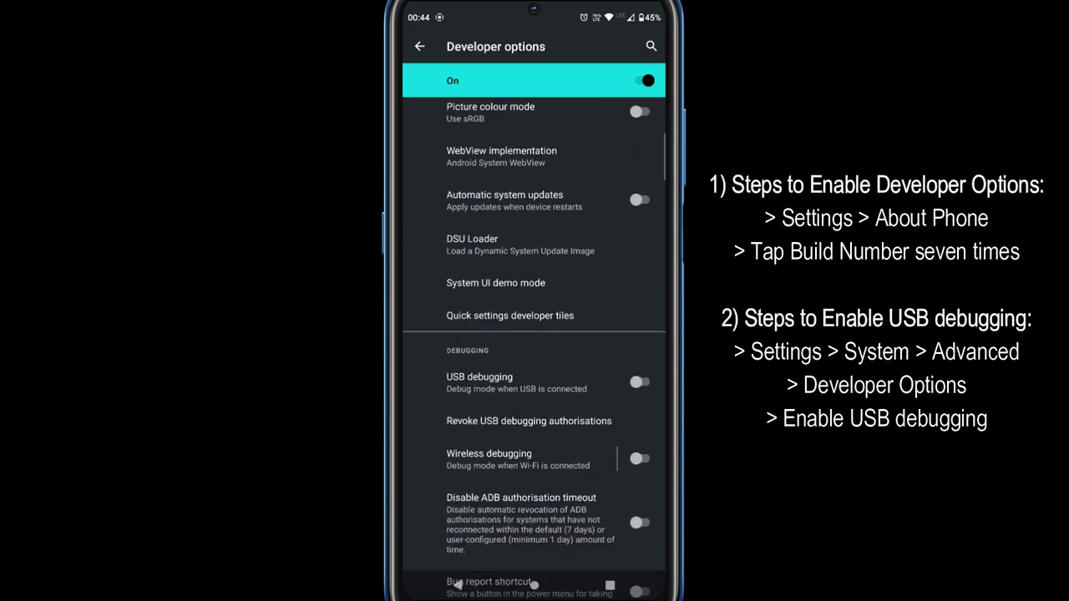
click(640, 382)
click(623, 345)
click(458, 586)
click(458, 585)
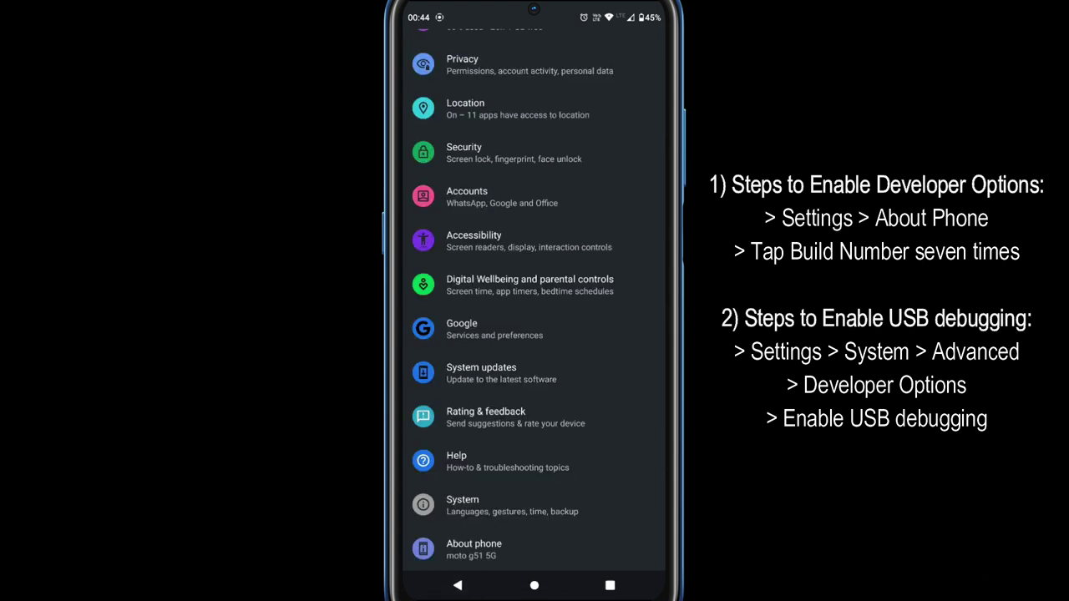
click(457, 585)
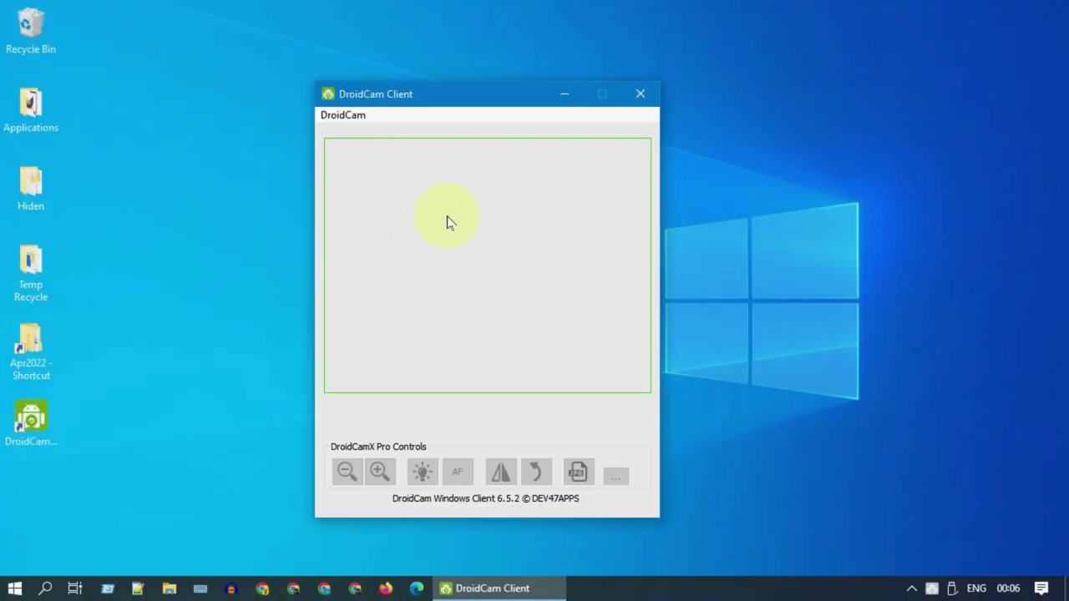
Step: Start a DroidCam Client connection over USB to the moto g51 5G on port 4747, with video and audio
right_click(446, 221)
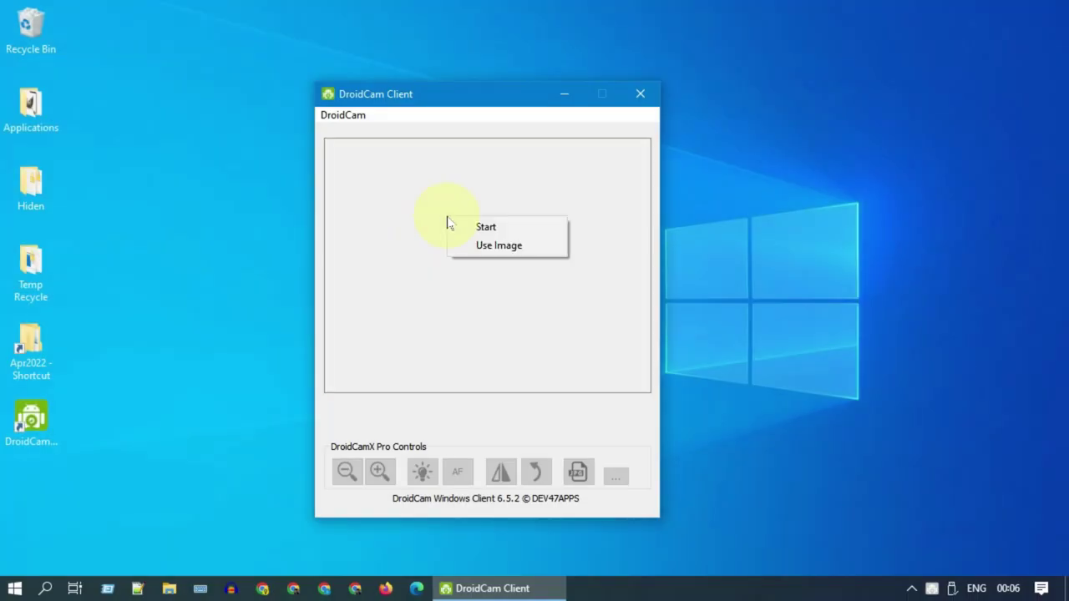
click(483, 223)
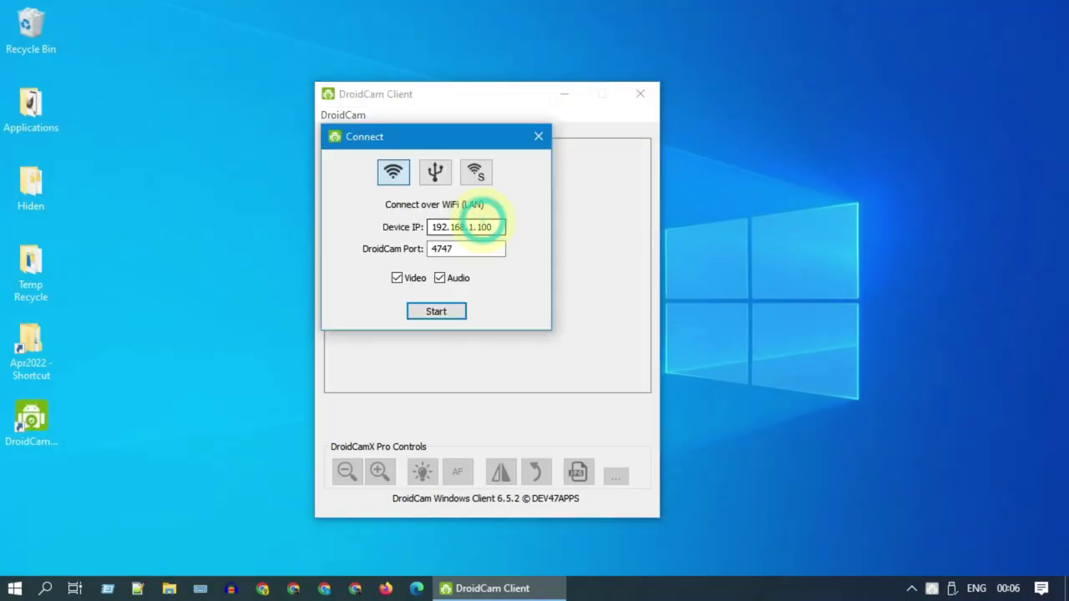
click(436, 175)
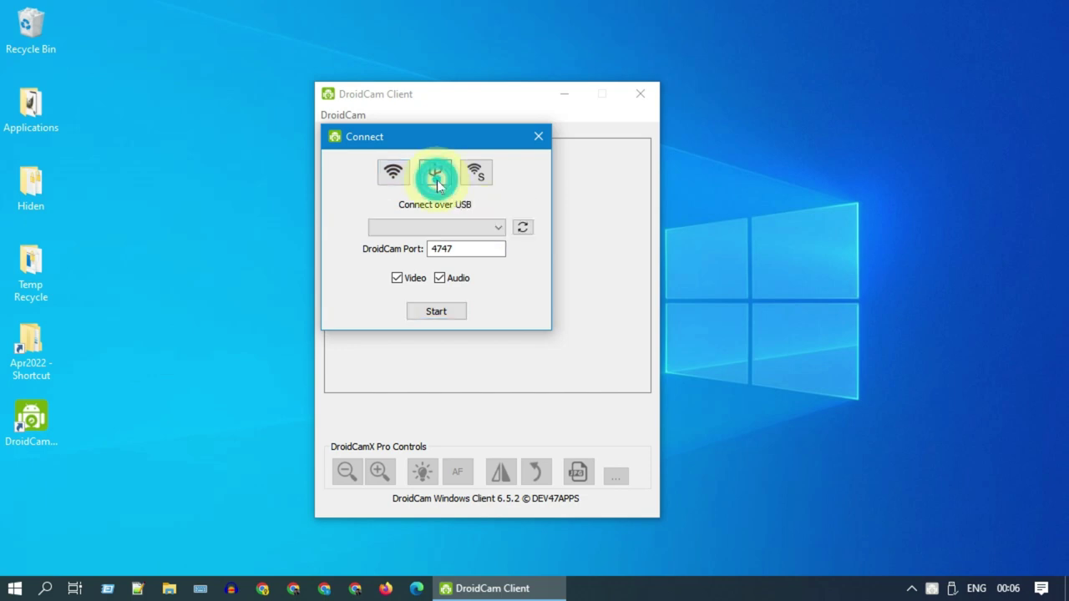
click(522, 229)
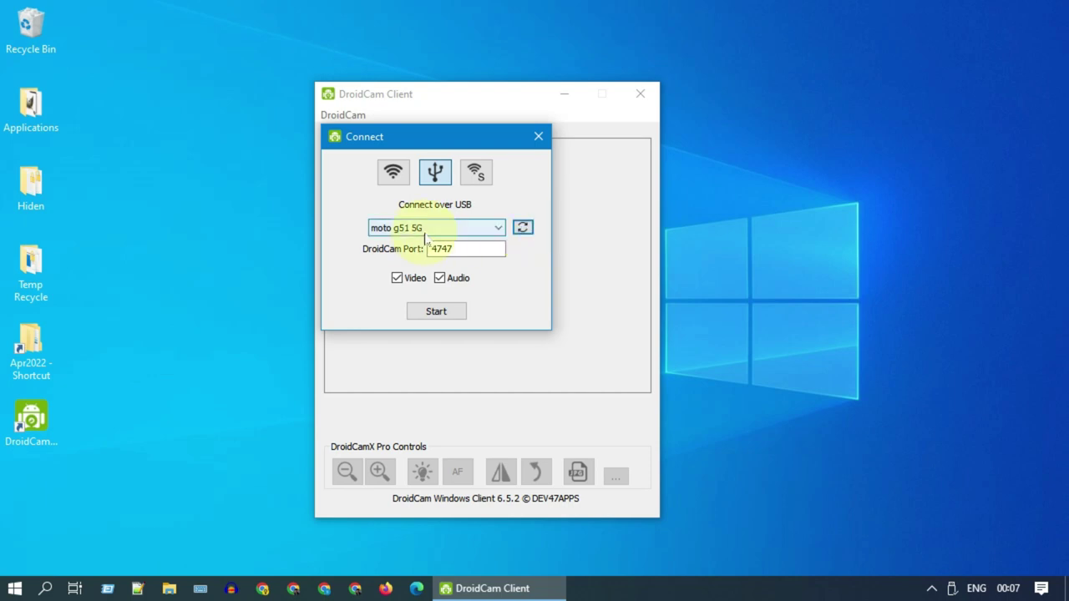
click(443, 311)
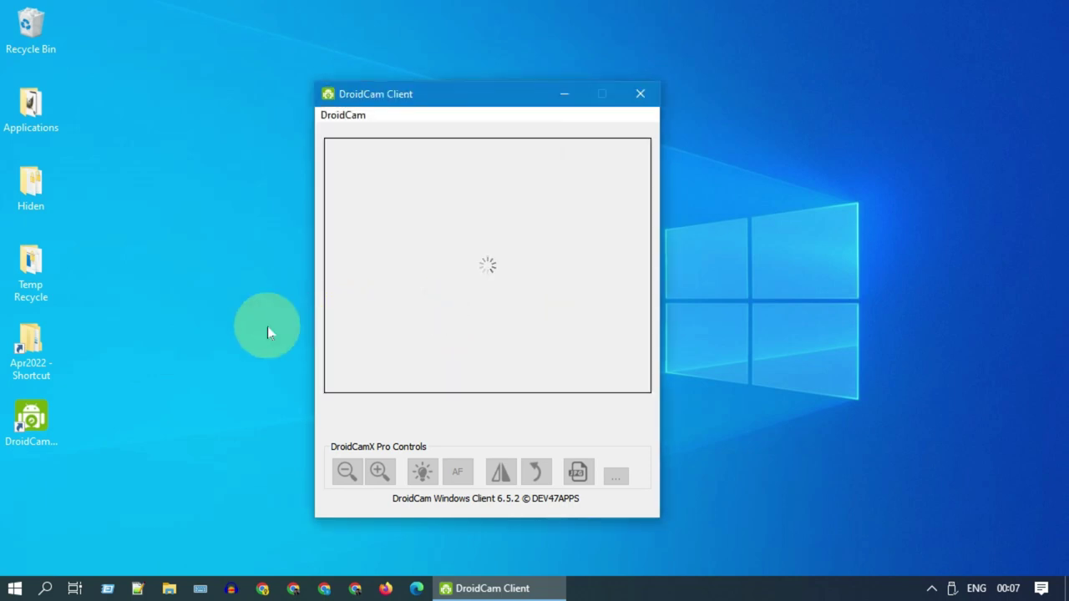